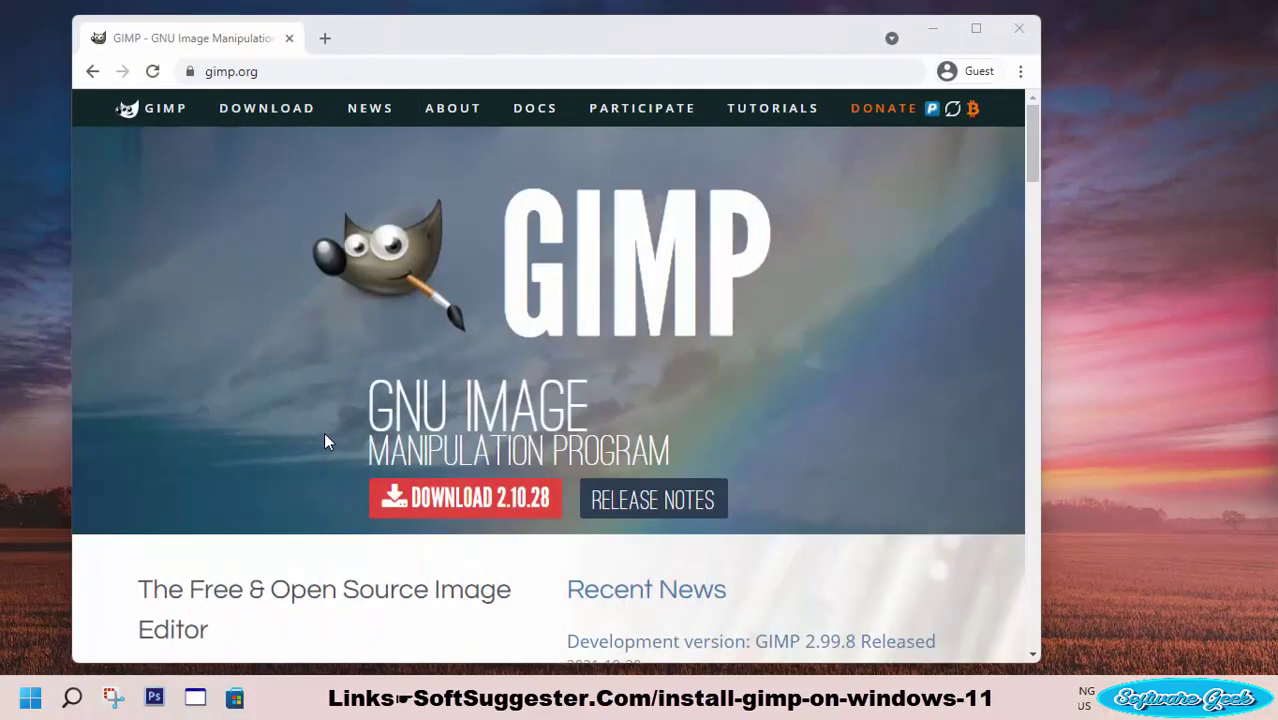
pyautogui.click(274, 69)
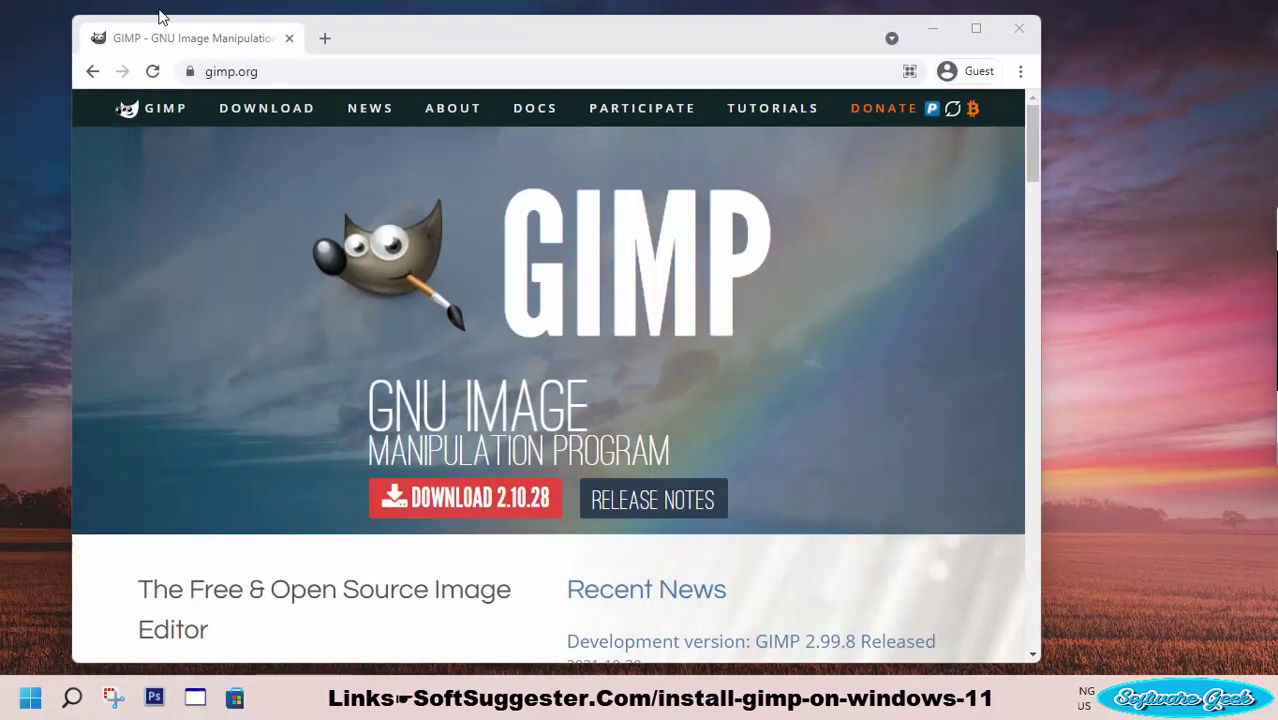
pyautogui.click(308, 70)
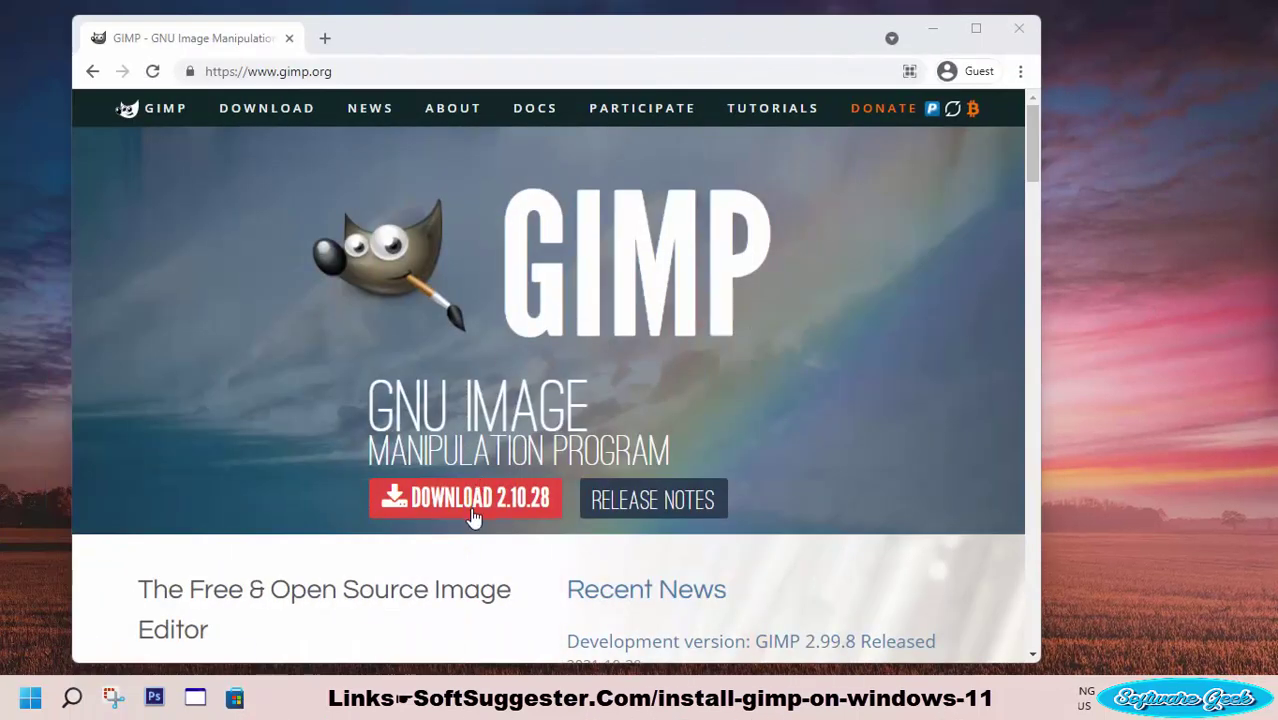
# Download the GIMP 2.10.28 Windows installer directly from the gimp.org downloads page.
pyautogui.click(475, 517)
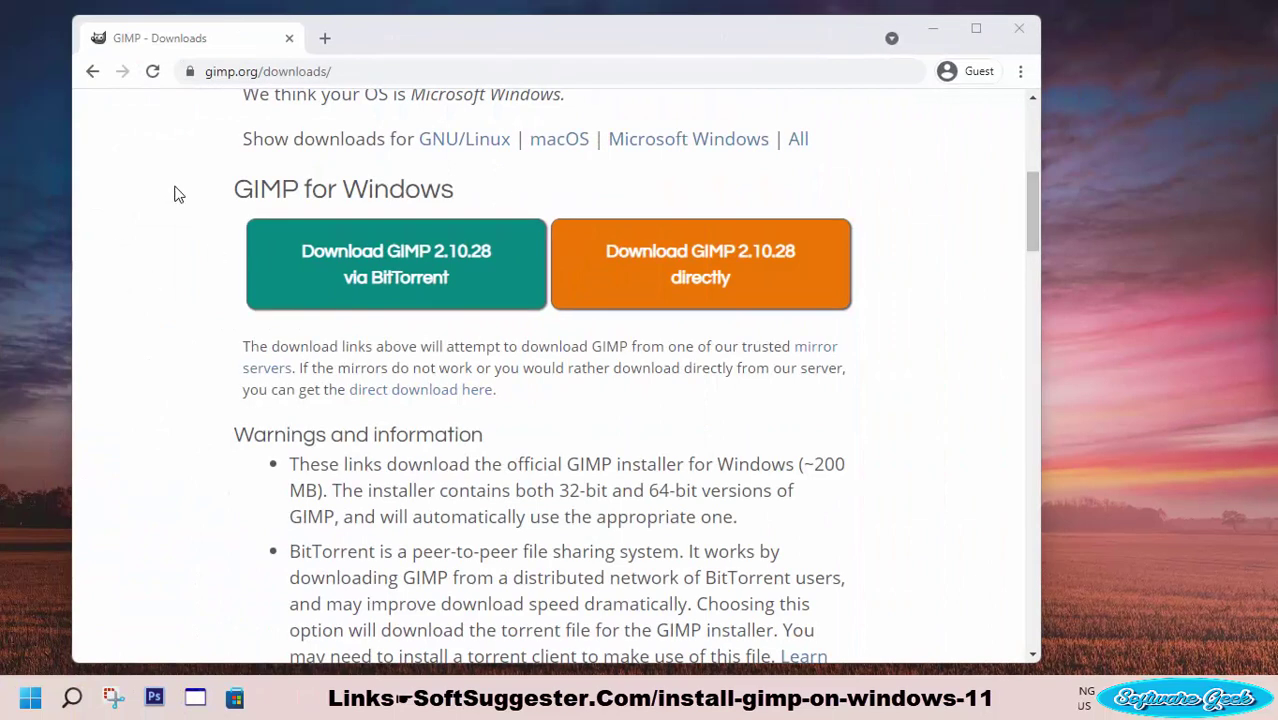
pyautogui.moveTo(235, 190); pyautogui.dragTo(450, 219)
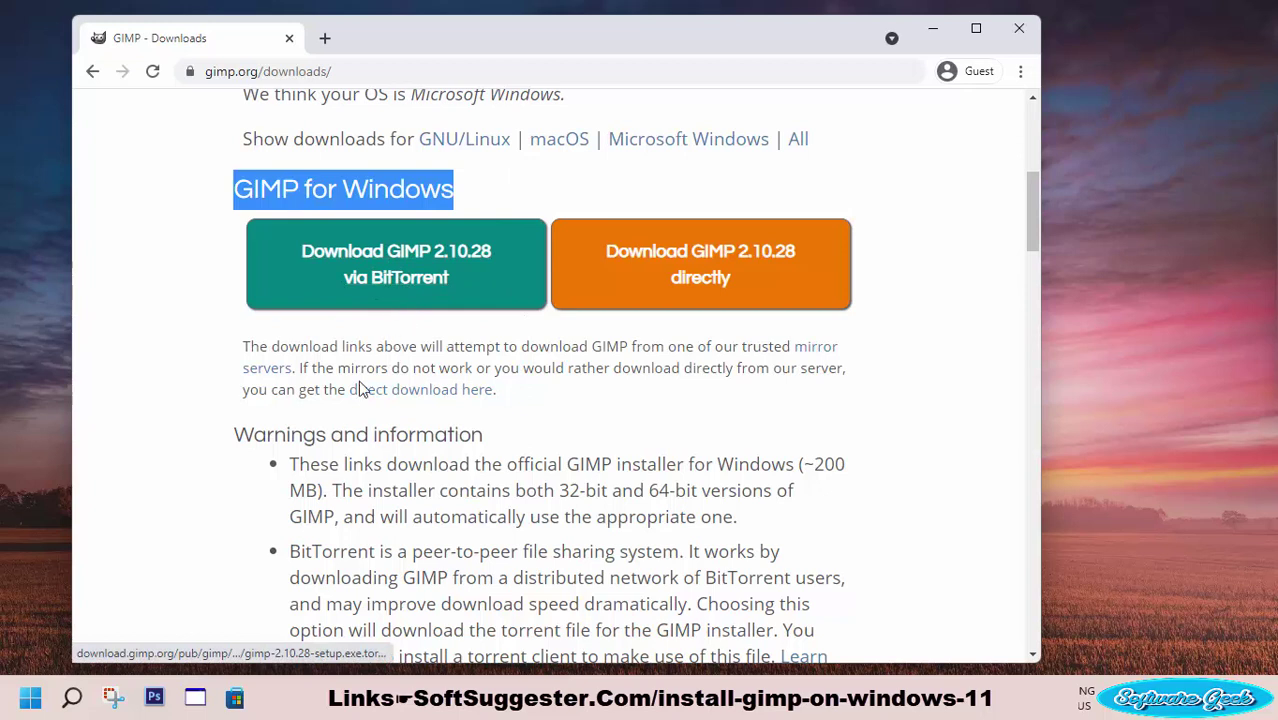
pyautogui.click(268, 357)
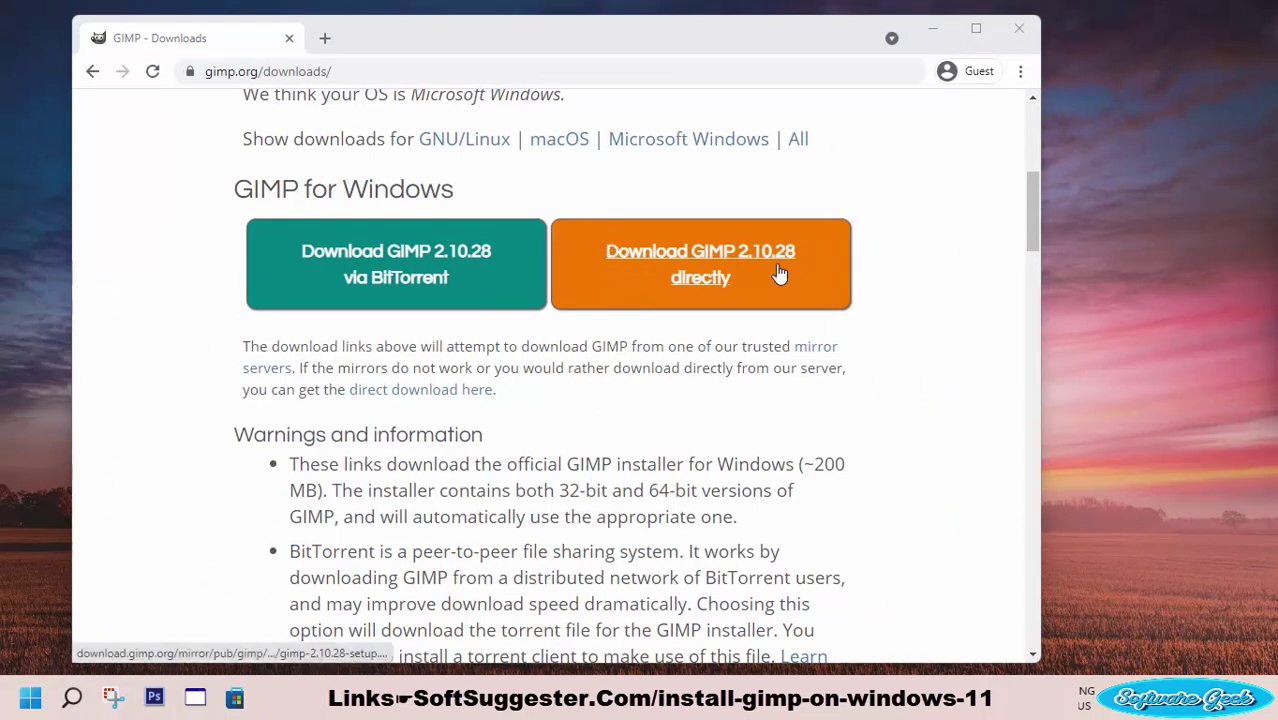
pyautogui.click(674, 286)
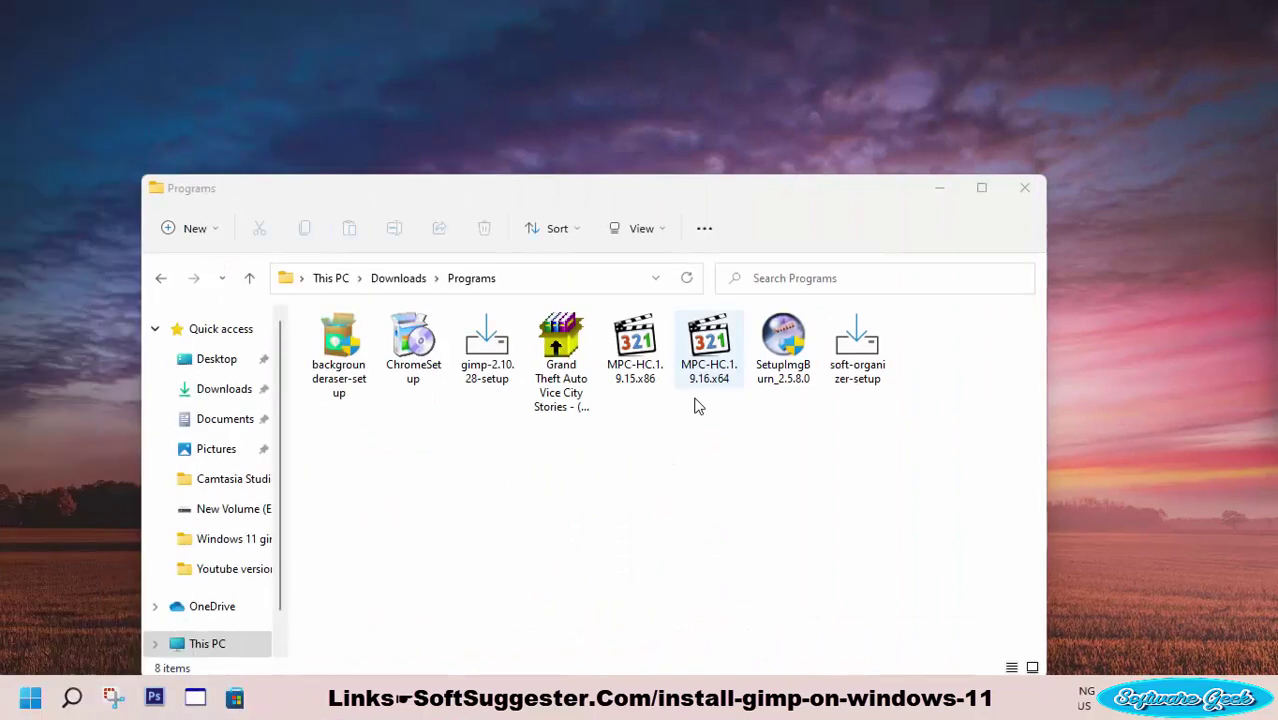
pyautogui.moveTo(476, 438); pyautogui.dragTo(480, 366)
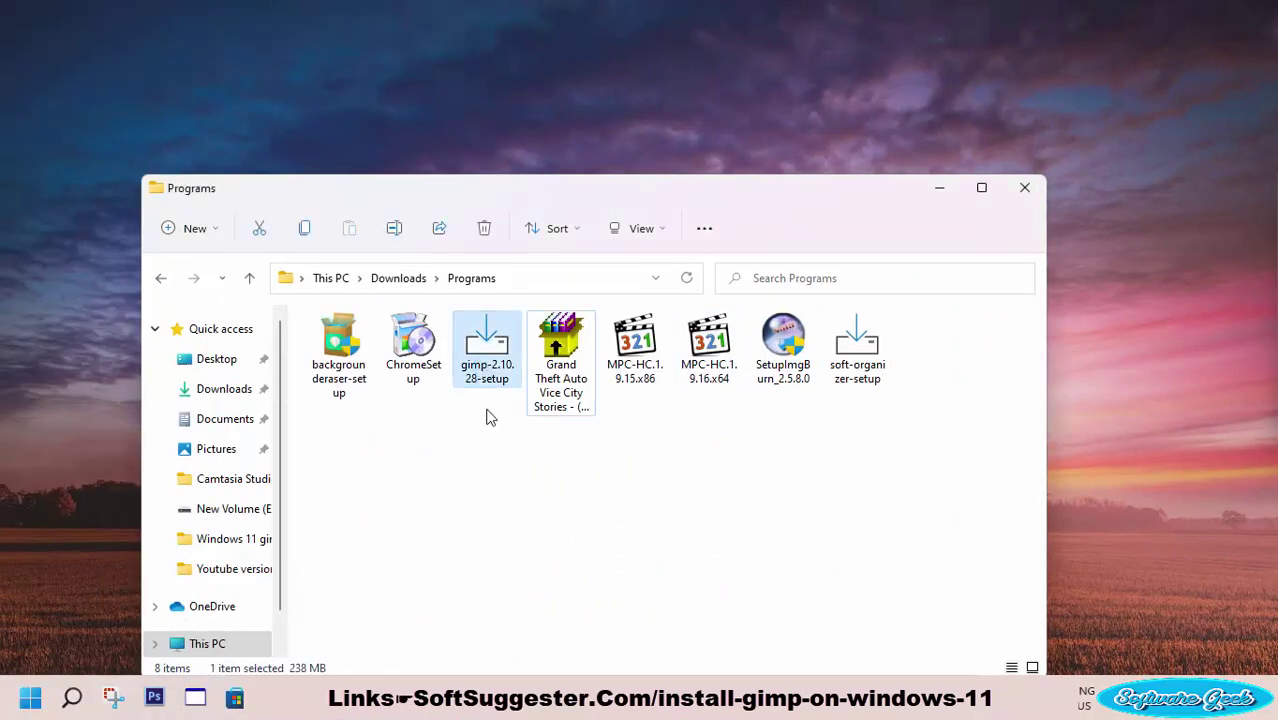
# Run gimp-2.10.28-setup from the Downloads > Programs folder.
pyautogui.doubleClick(503, 376)
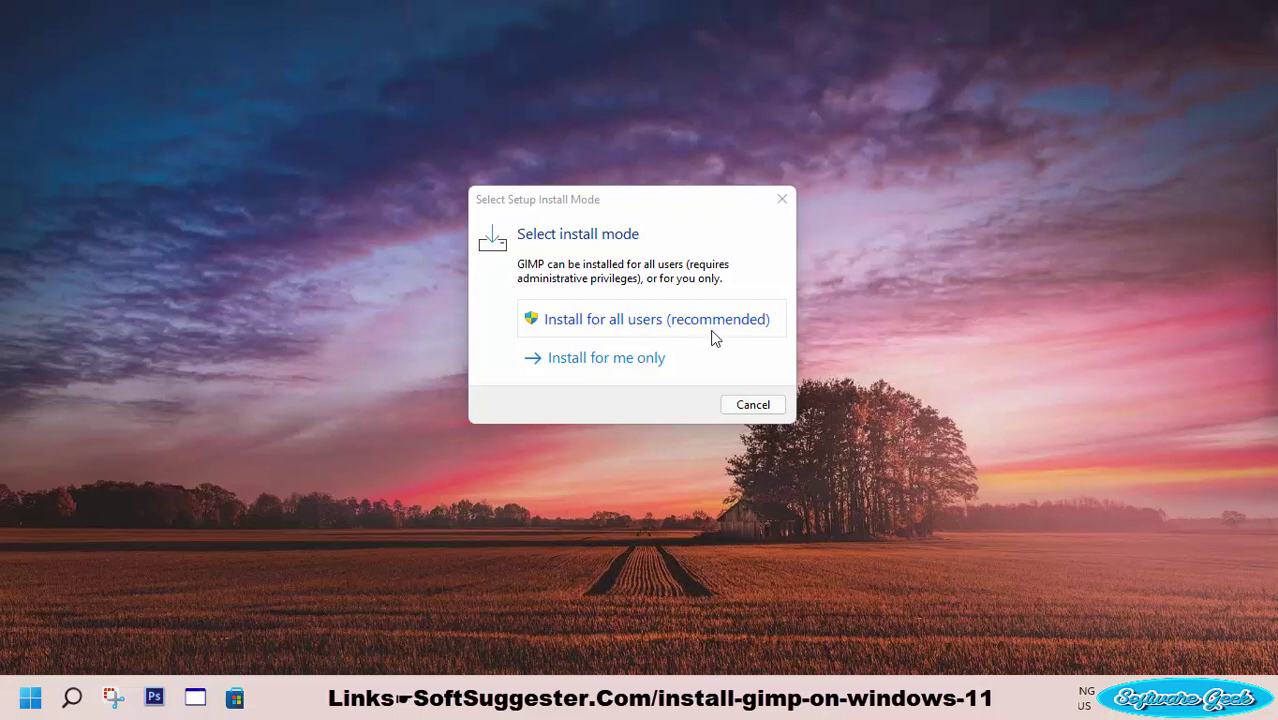
# Choose an all-users install in English, pick Customize, and accept the license.
pyautogui.click(637, 318)
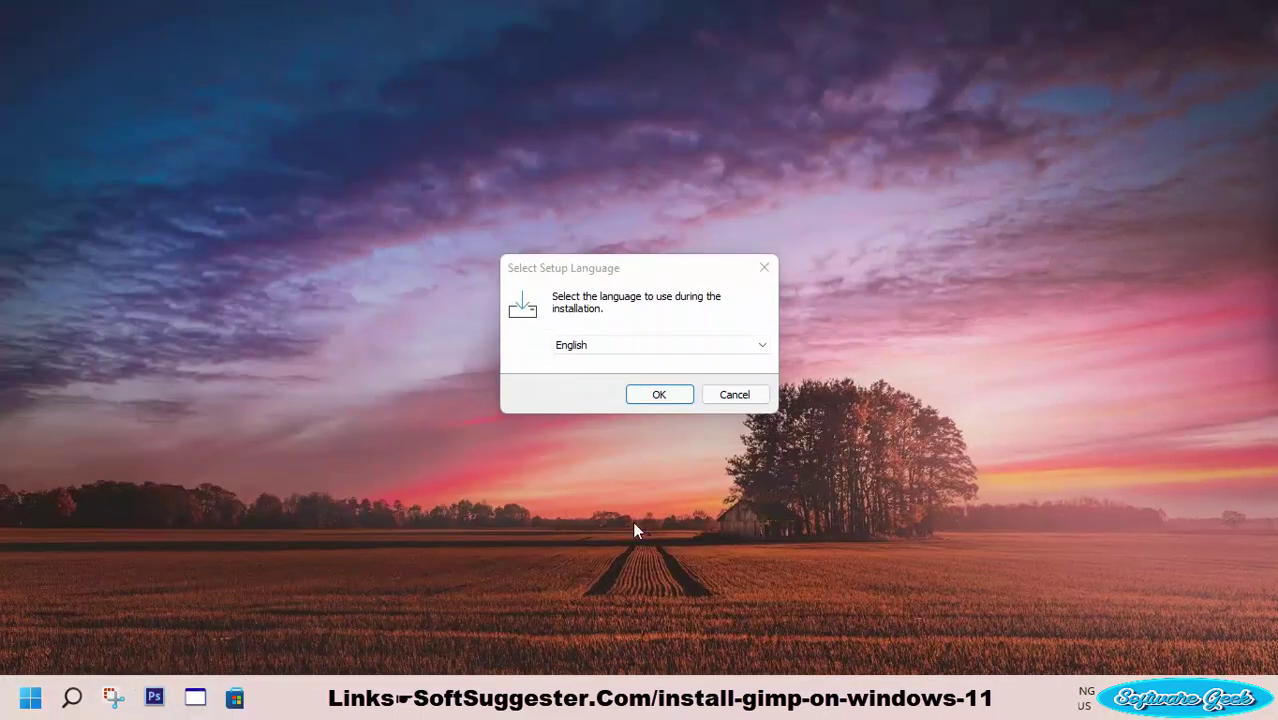
pyautogui.click(641, 398)
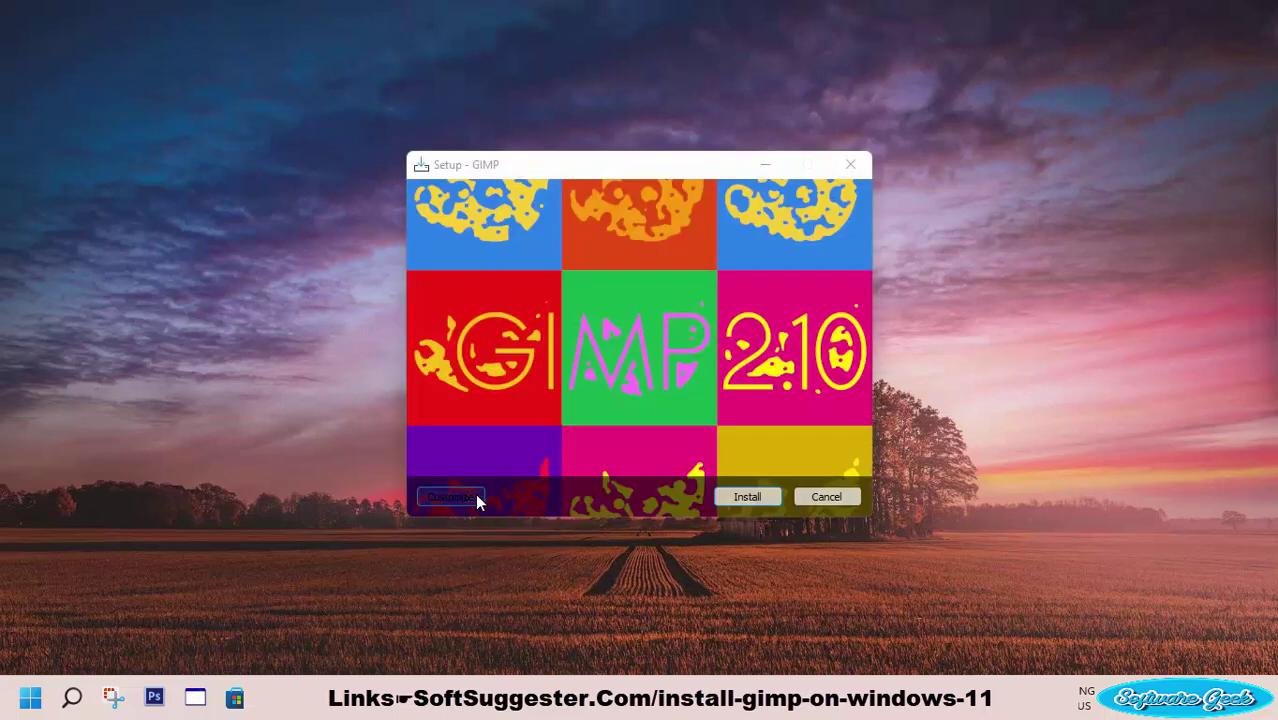
pyautogui.click(476, 497)
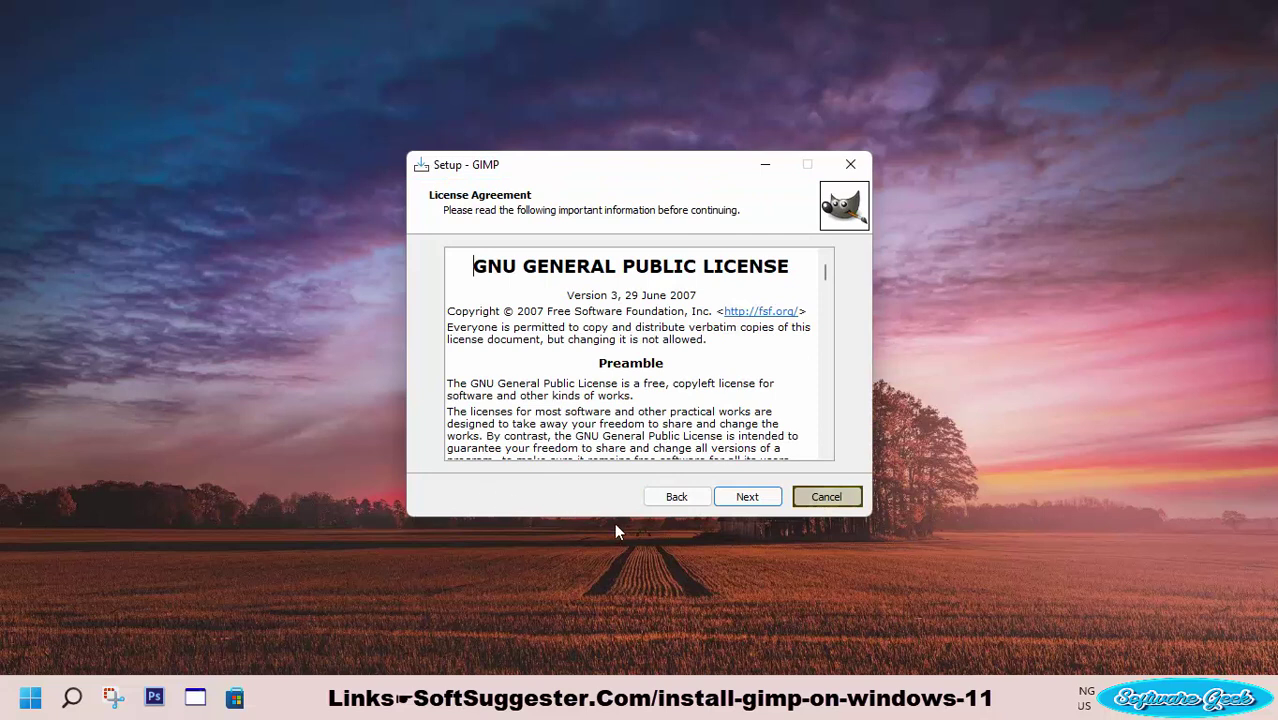
pyautogui.click(661, 545)
pyautogui.click(747, 496)
# Keep the default C:\Program Files\GIMP 2 folder, full components and default tasks.
pyautogui.click(650, 546)
pyautogui.click(819, 315)
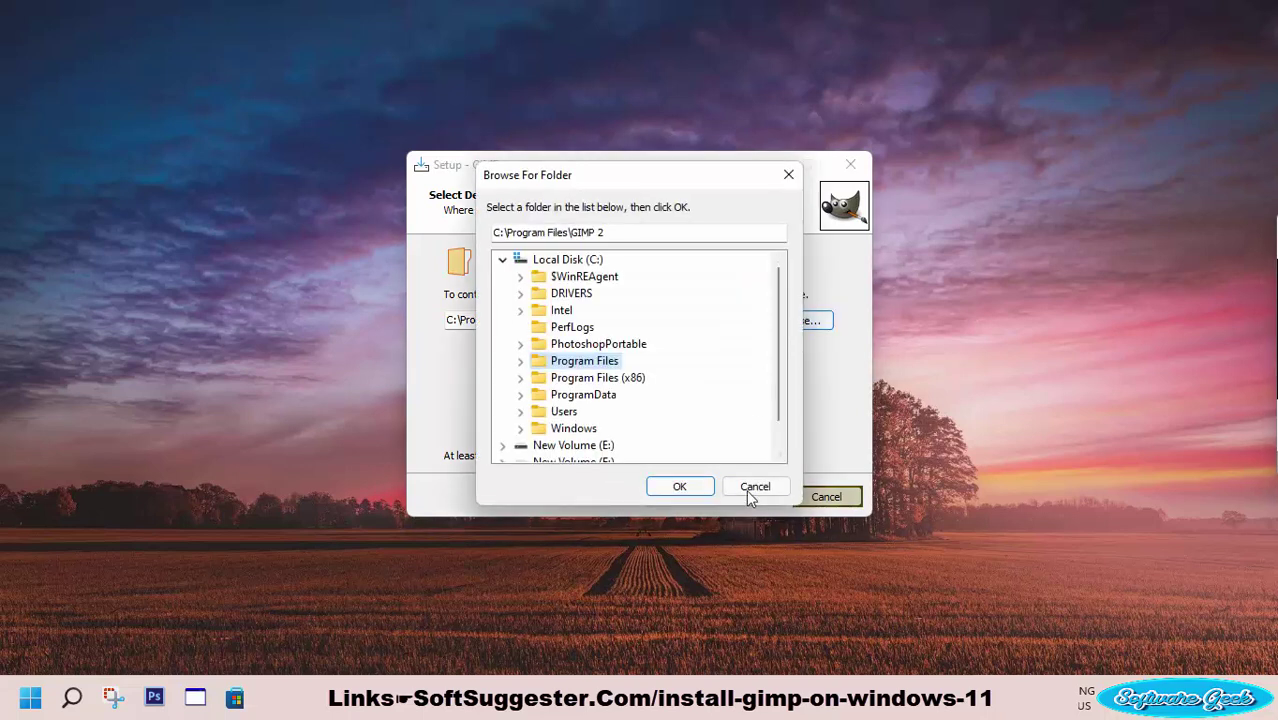
pyautogui.moveTo(777, 390); pyautogui.dragTo(785, 430)
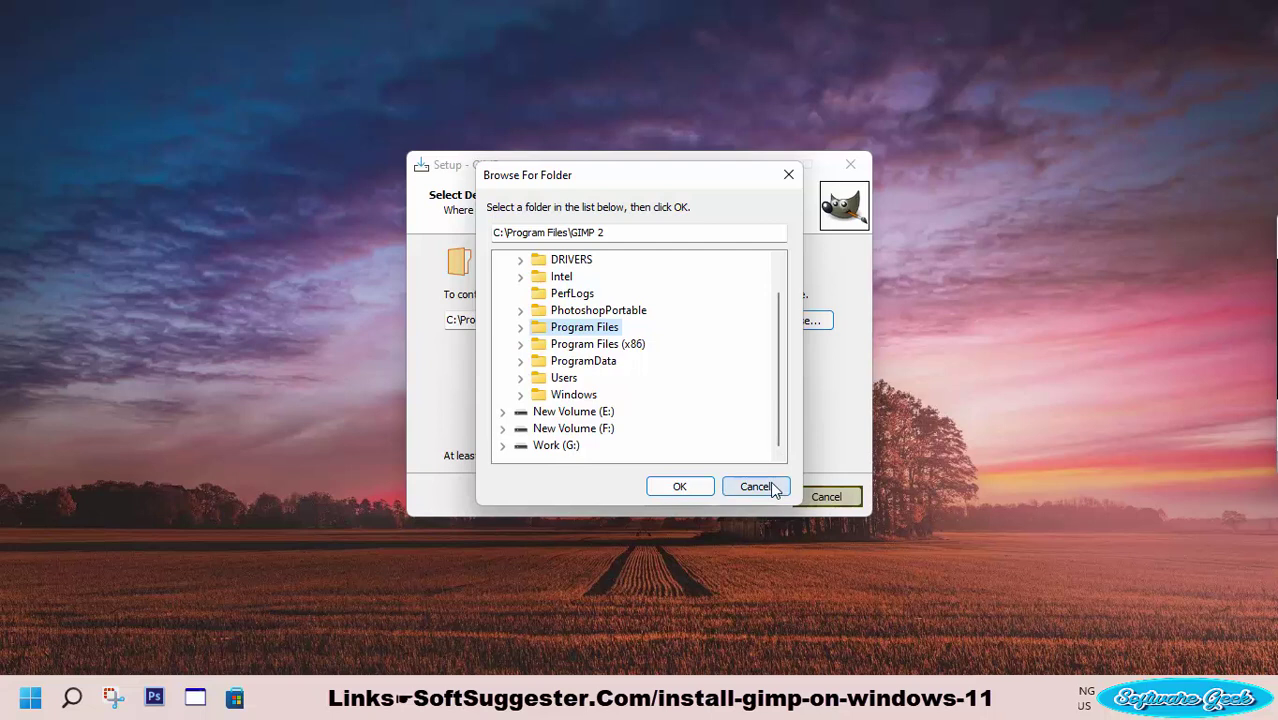
pyautogui.click(684, 487)
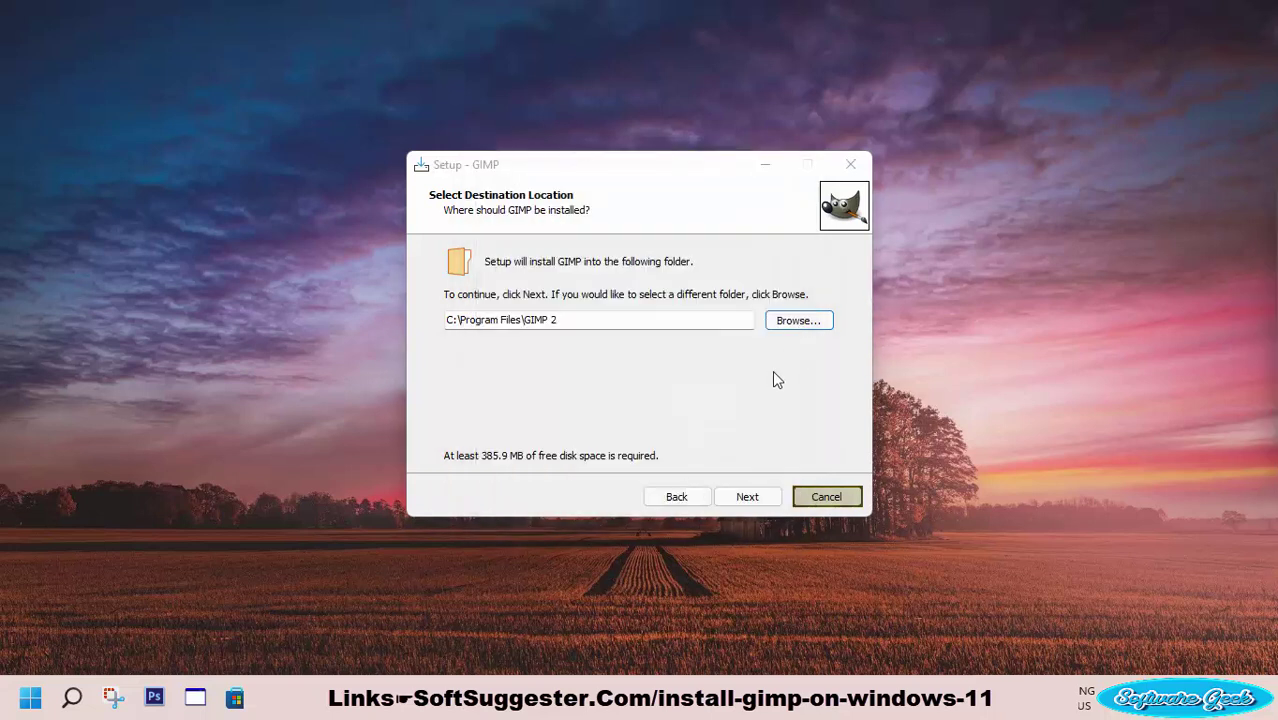
pyautogui.click(747, 496)
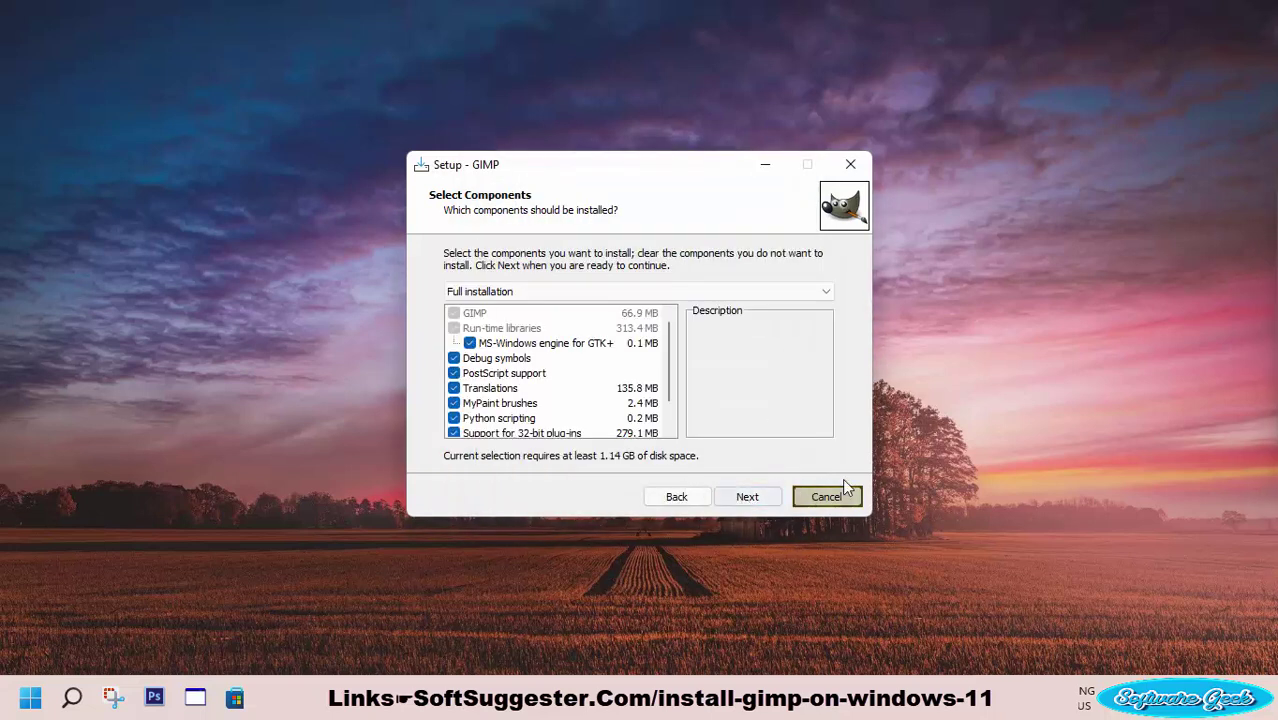
pyautogui.click(747, 502)
pyautogui.click(749, 498)
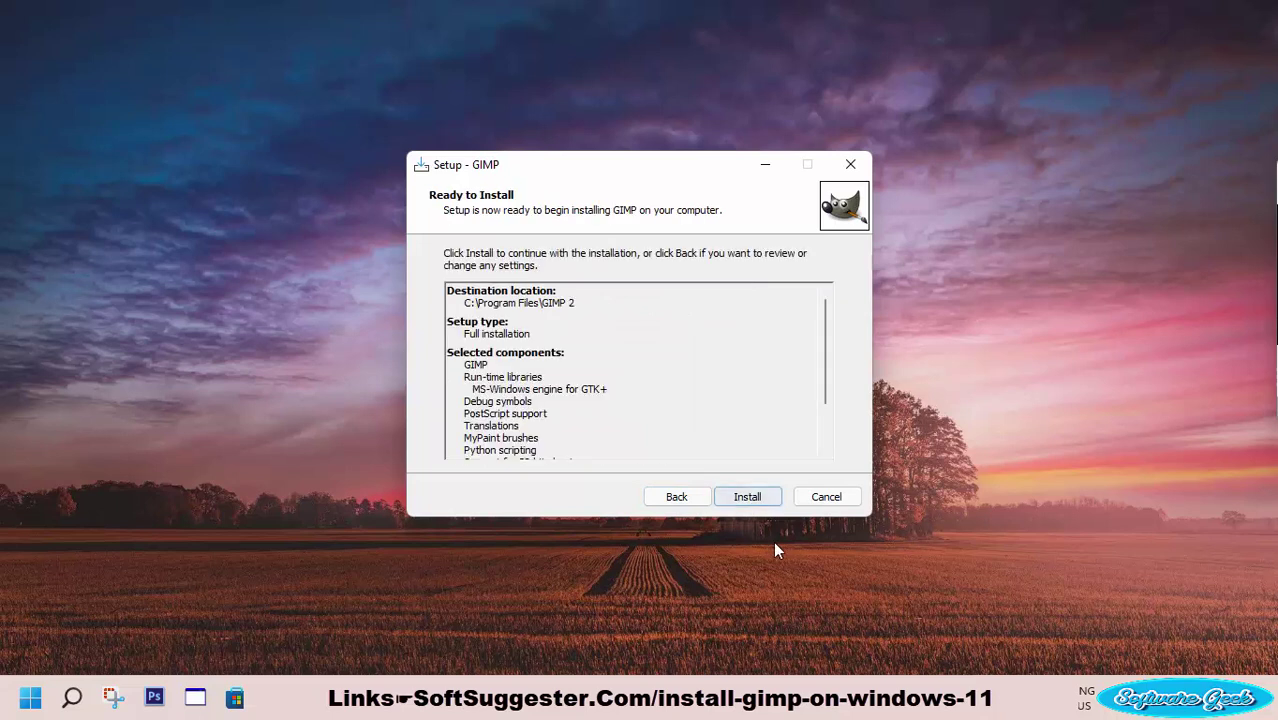
# Install GIMP into C:\Program Files\GIMP 2 and finish the setup wizard.
pyautogui.click(765, 496)
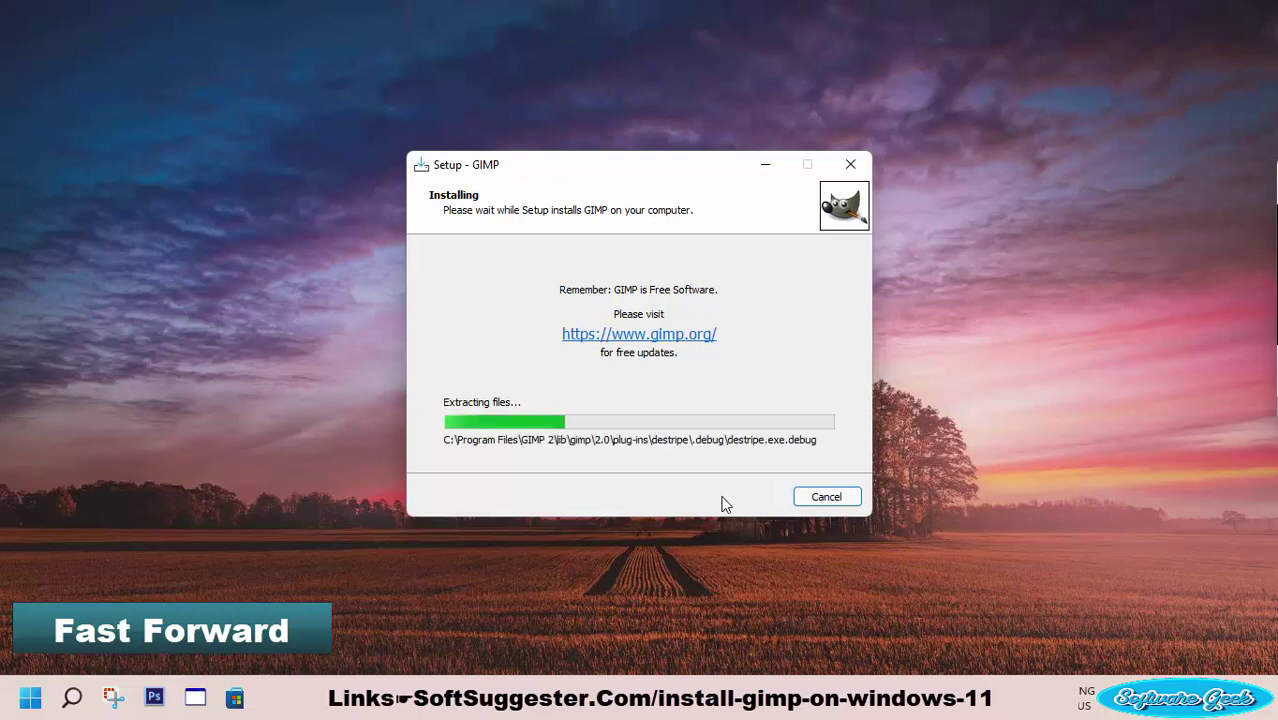
pyautogui.click(1205, 524)
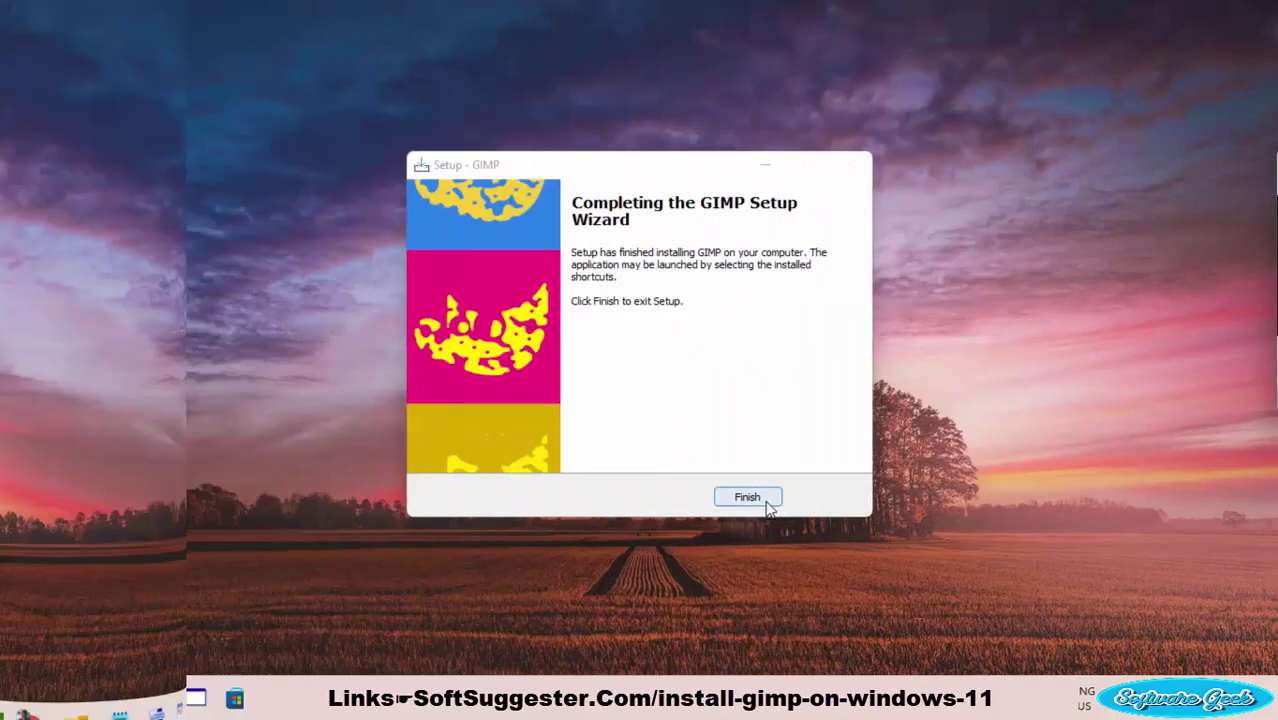
pyautogui.click(760, 496)
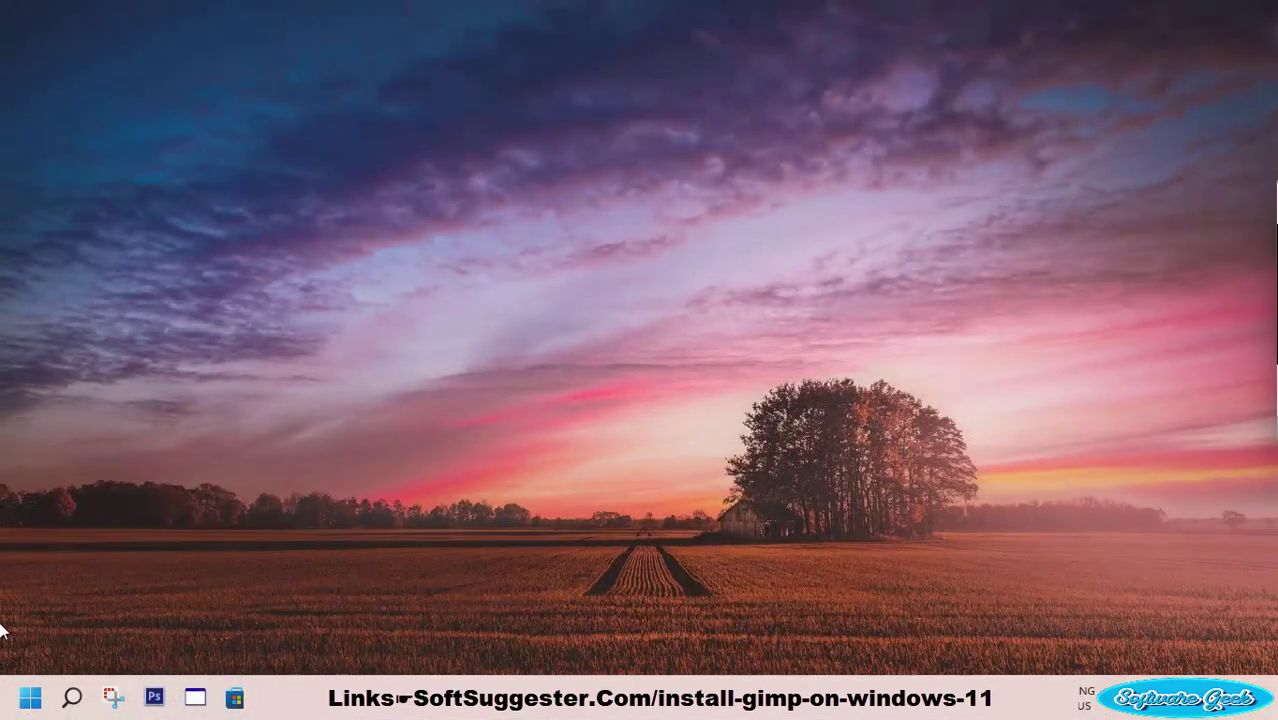
# Launch GIMP 2.10.28 from the Start menu and narrow its window slightly.
pyautogui.click(30, 697)
pyautogui.click(127, 500)
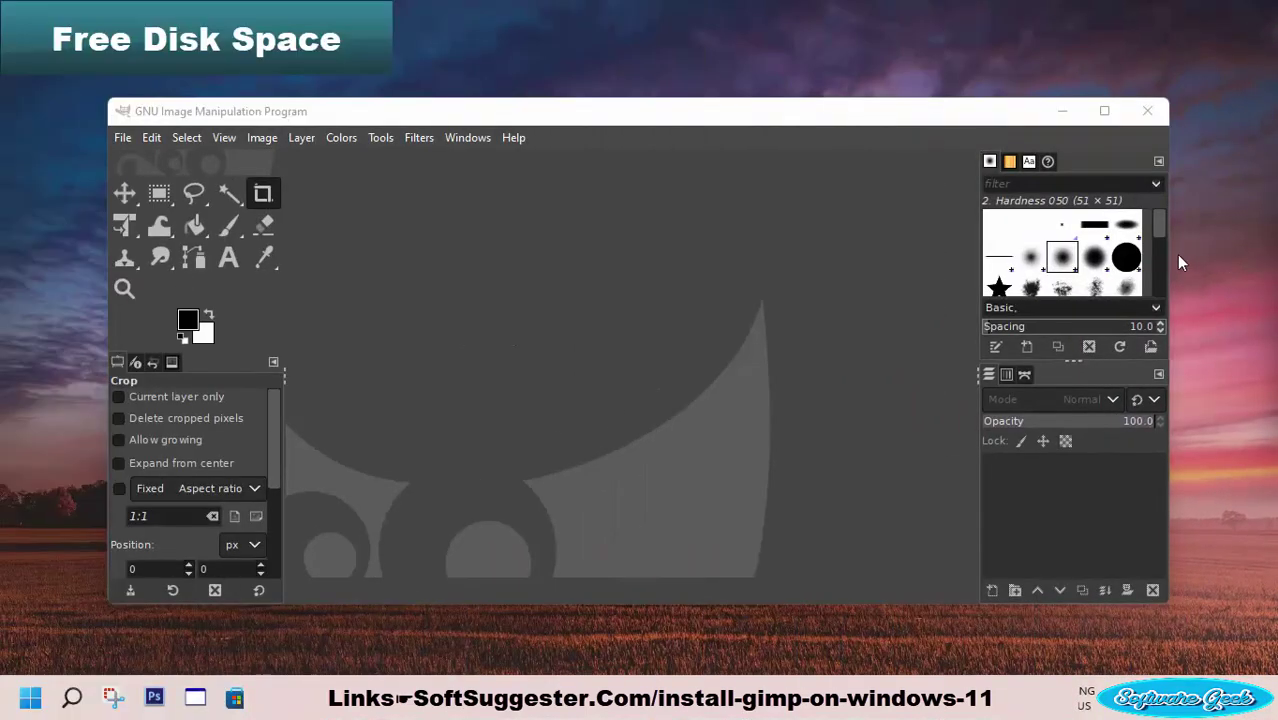
pyautogui.moveTo(1173, 254); pyautogui.dragTo(1081, 254)
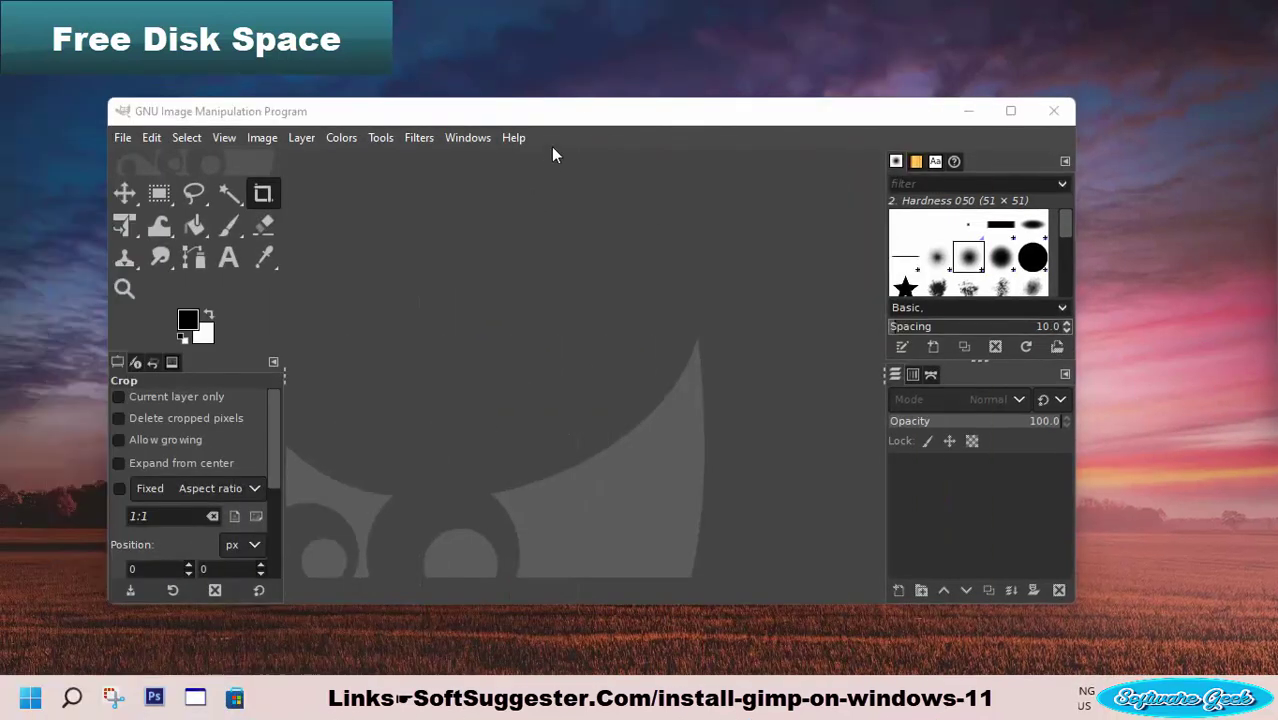
# Drag the GIMP window by its title bar a little right and down.
pyautogui.moveTo(579, 117); pyautogui.dragTo(616, 126)
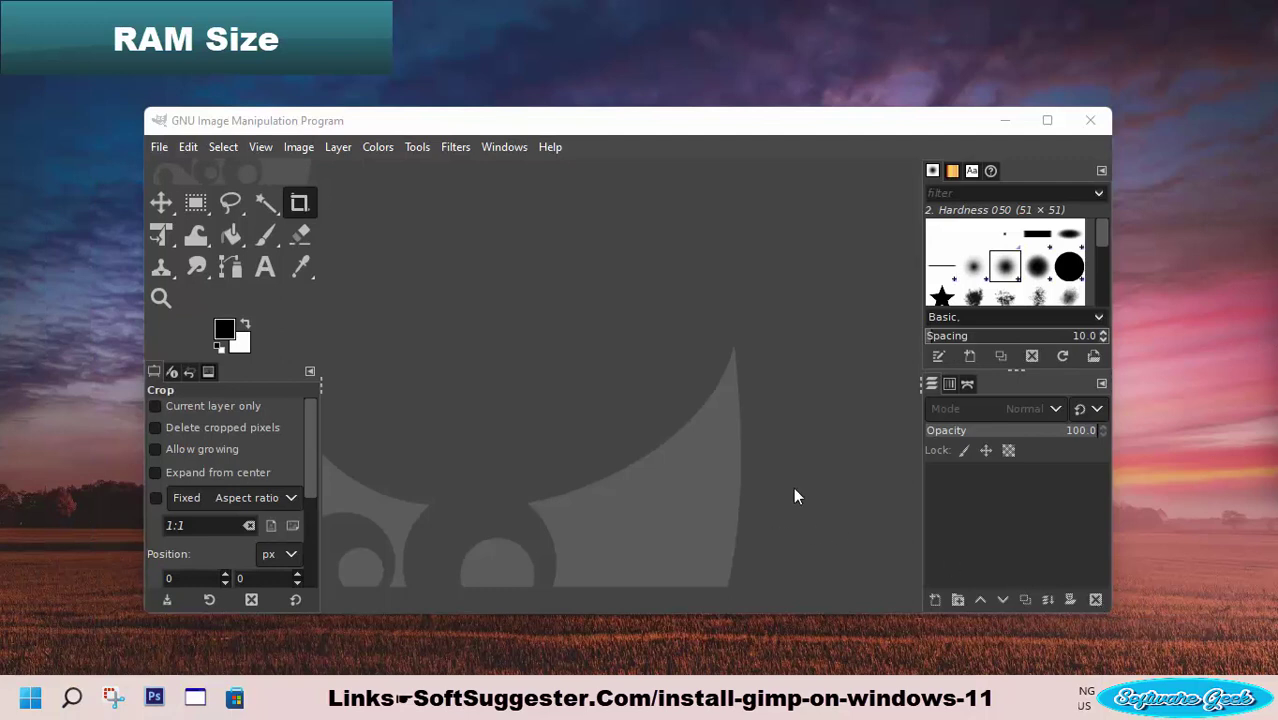
# Select the Warp Transform tool, then switch to the Color Picker tool.
pyautogui.click(655, 163)
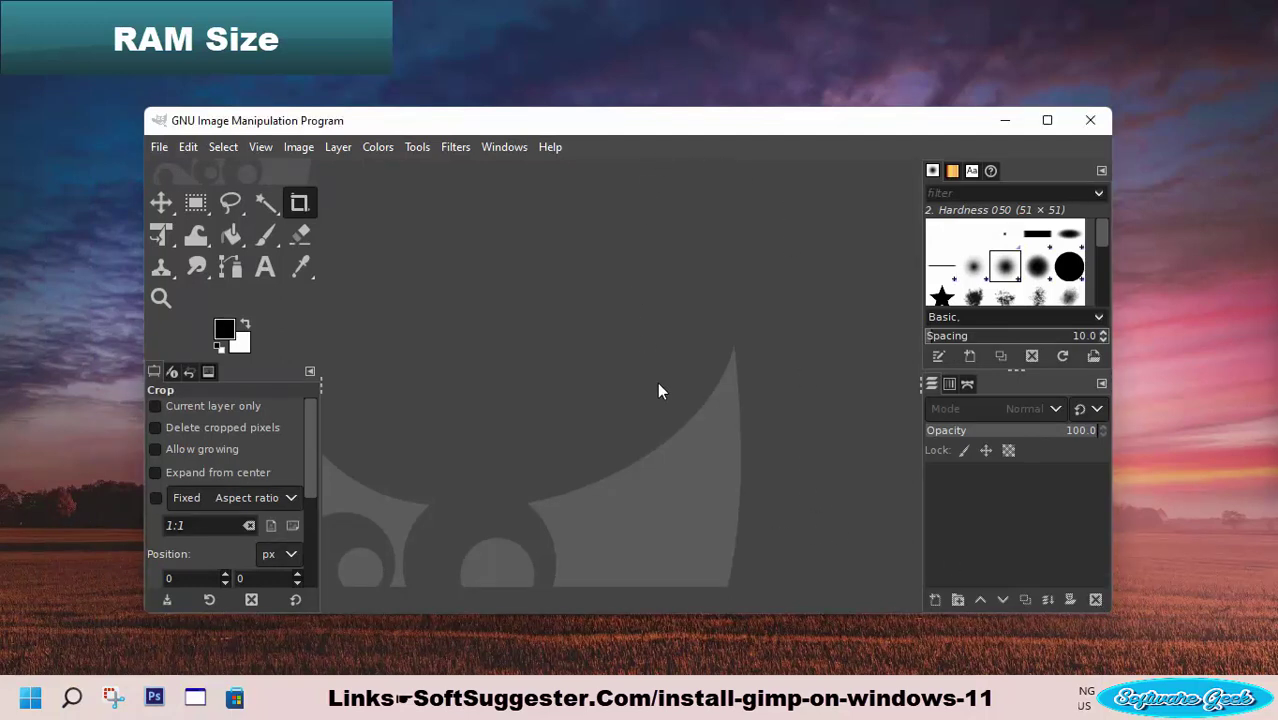
pyautogui.click(207, 247)
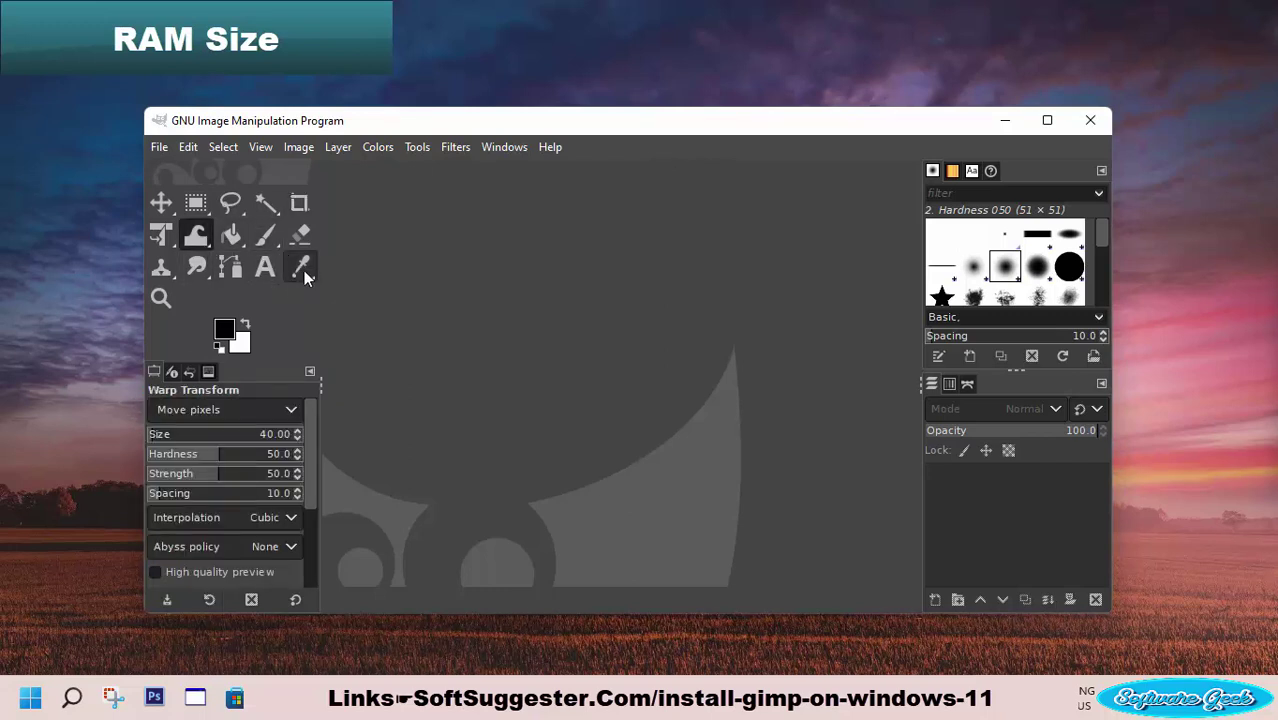
pyautogui.click(301, 268)
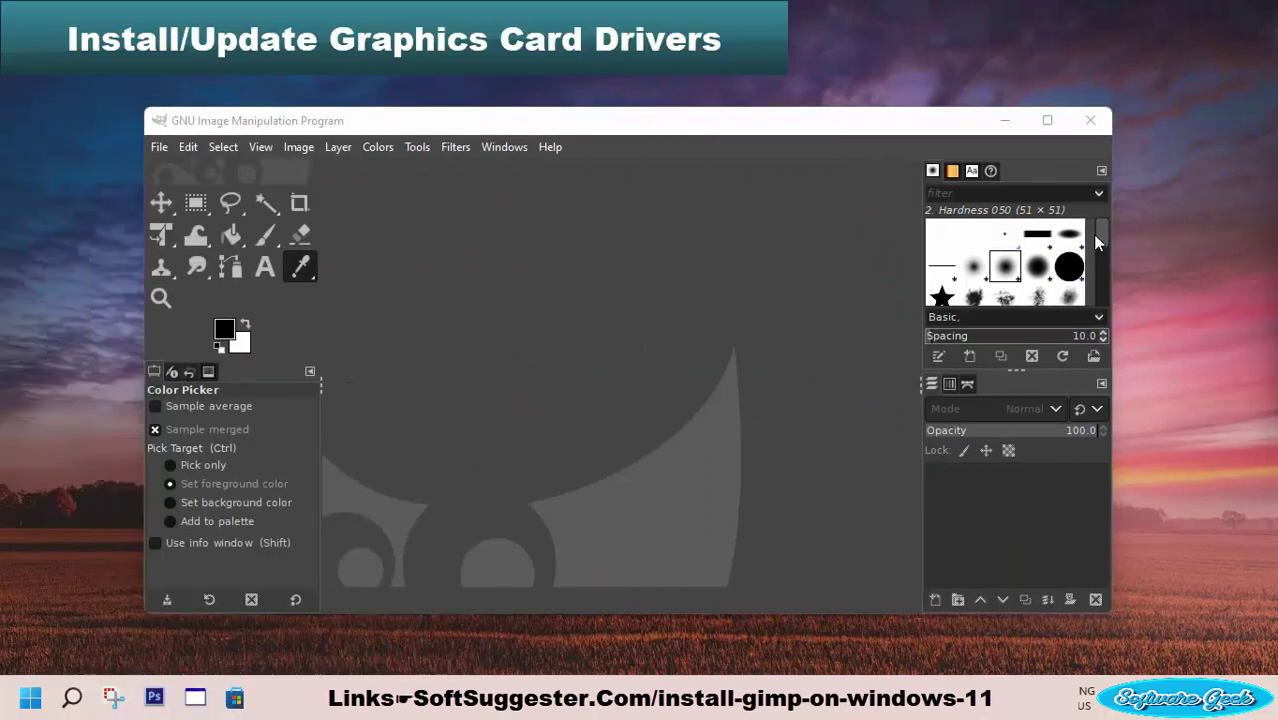
# In the Brushes dock, pick Chalk 02, then select and preview the Wilber brush.
pyautogui.moveTo(1099, 245); pyautogui.dragTo(1105, 270)
pyautogui.click(1040, 252)
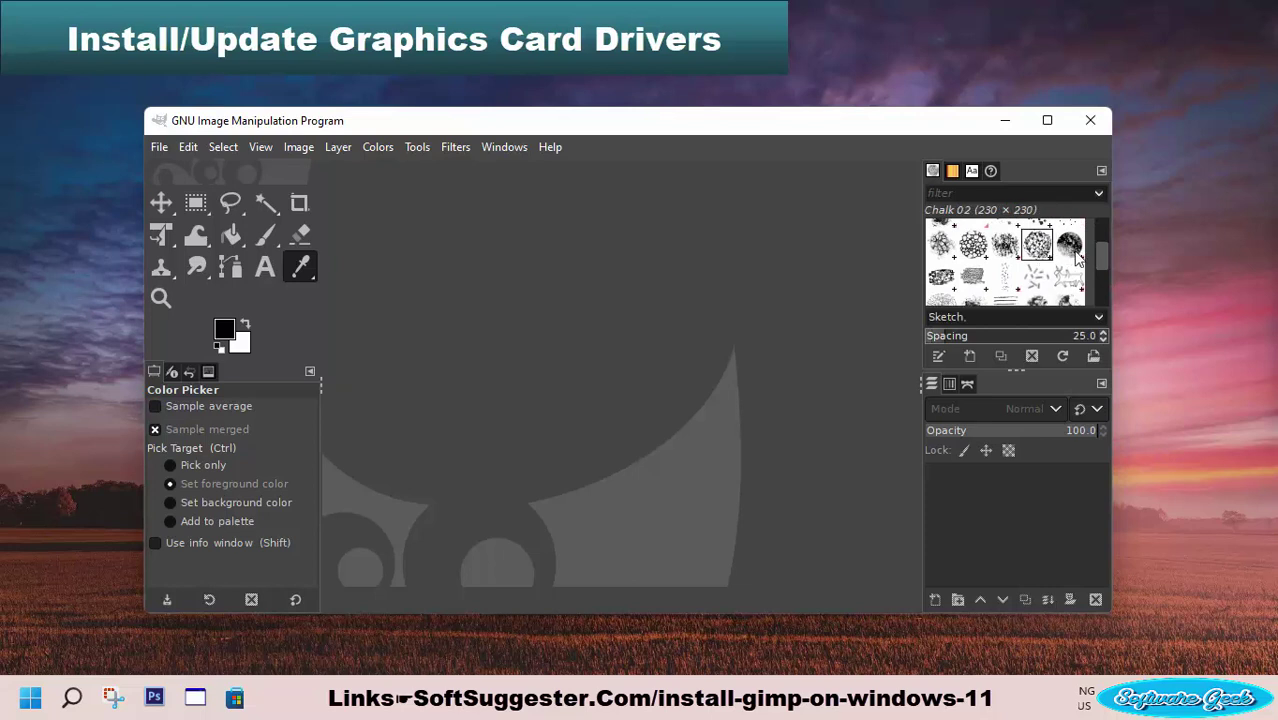
pyautogui.moveTo(1098, 256); pyautogui.dragTo(1102, 279)
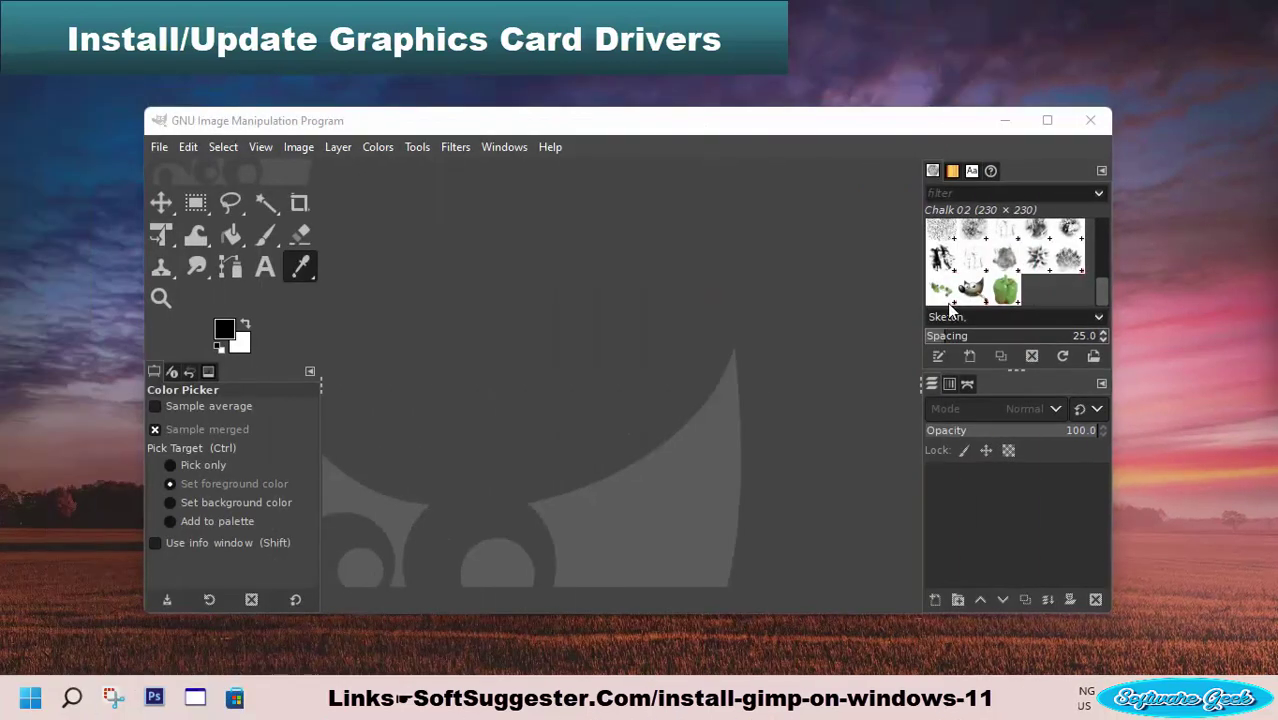
pyautogui.click(966, 290)
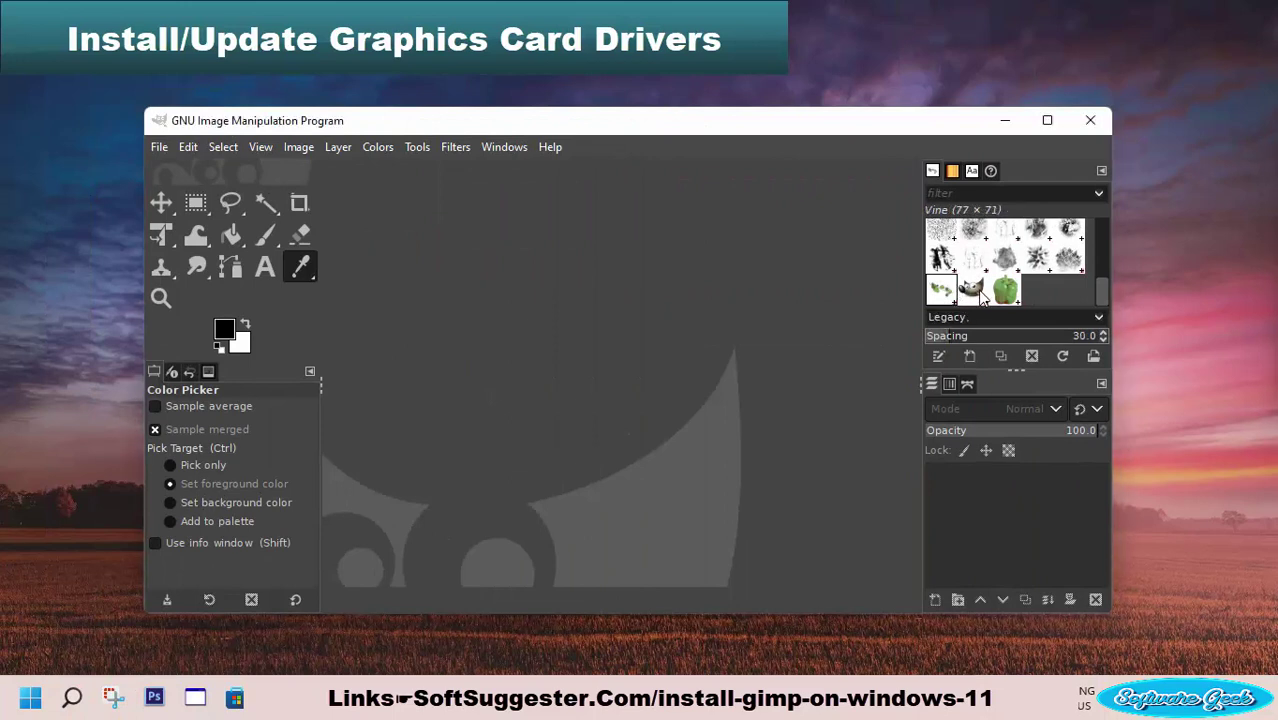
pyautogui.click(976, 291)
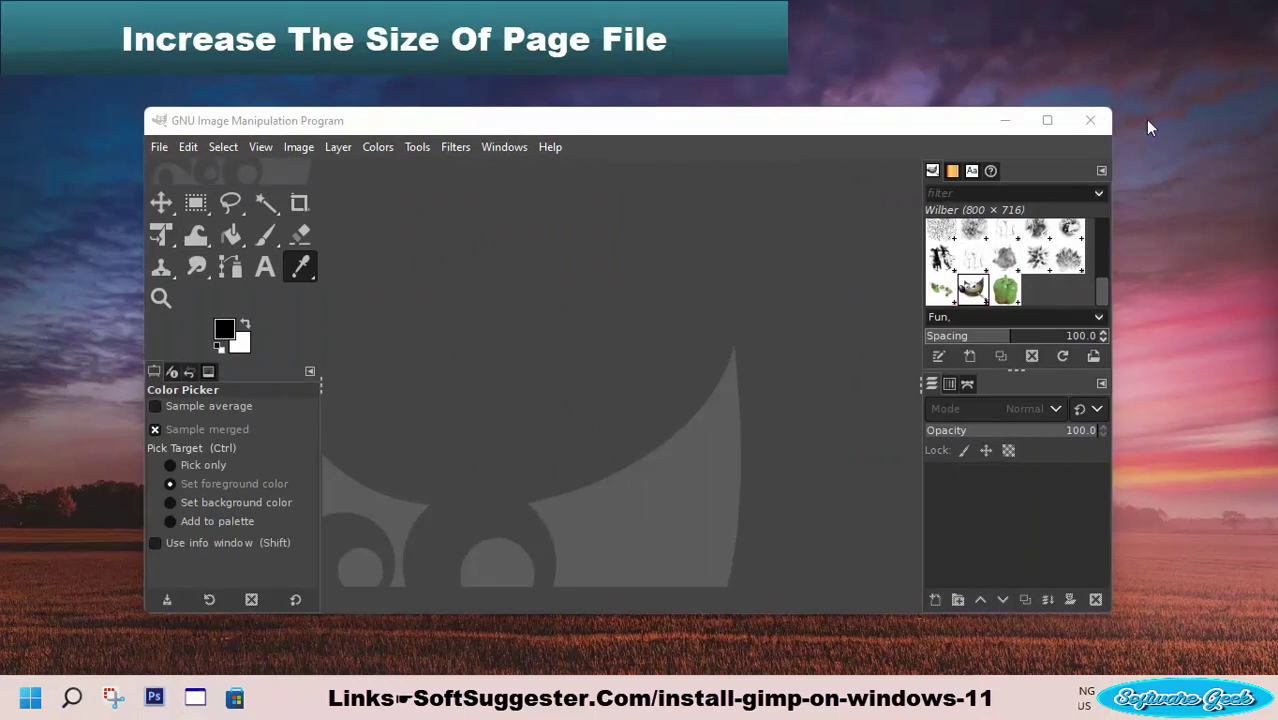
# Choose File > New... to begin a new image.
pyautogui.click(1098, 123)
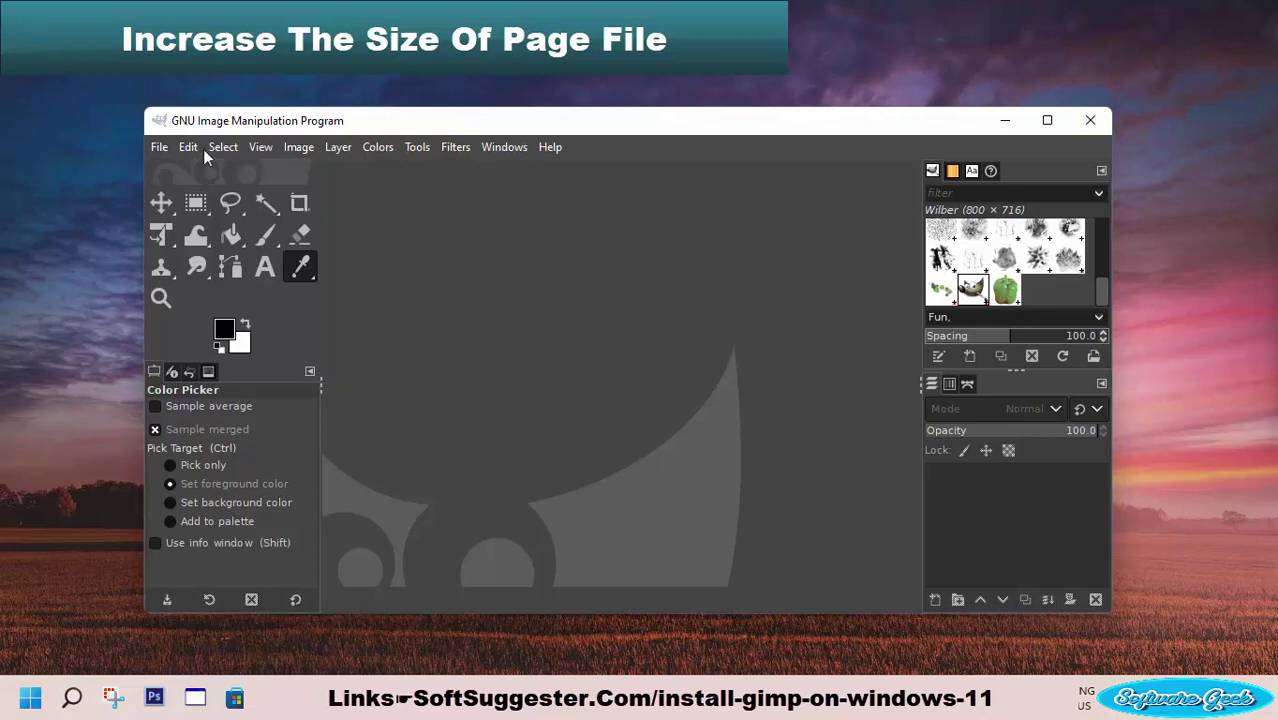
pyautogui.click(157, 148)
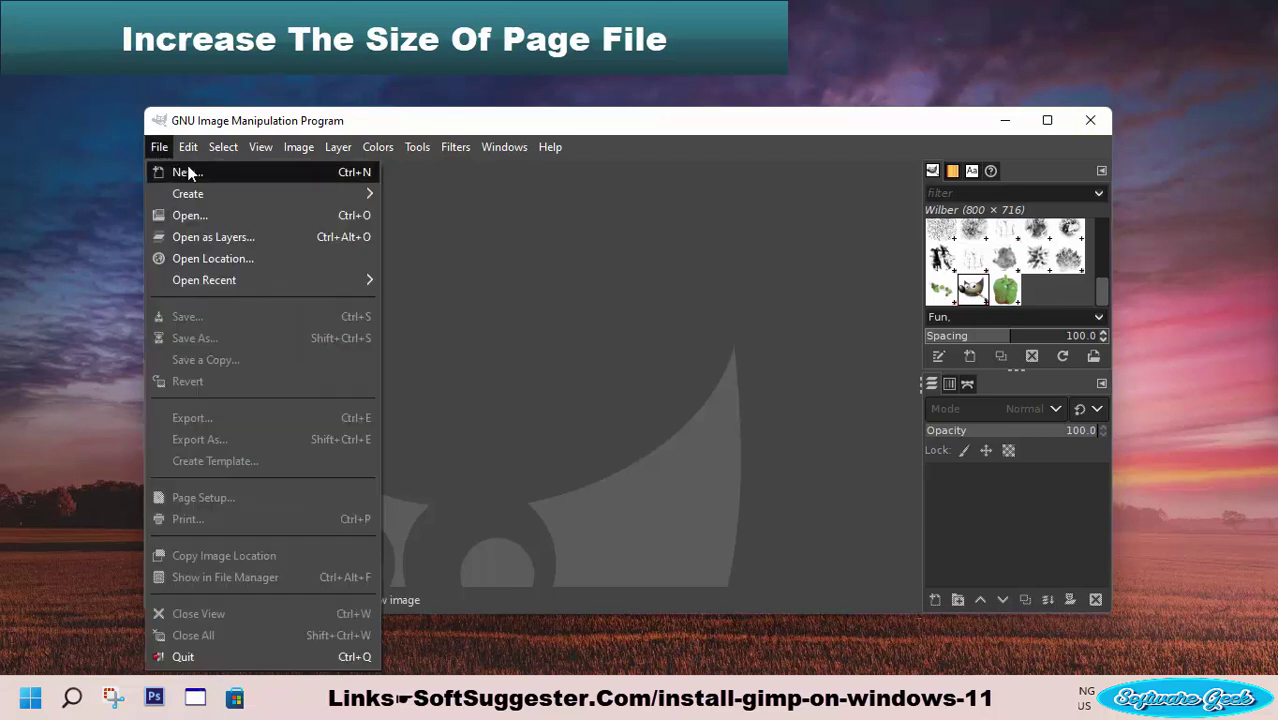